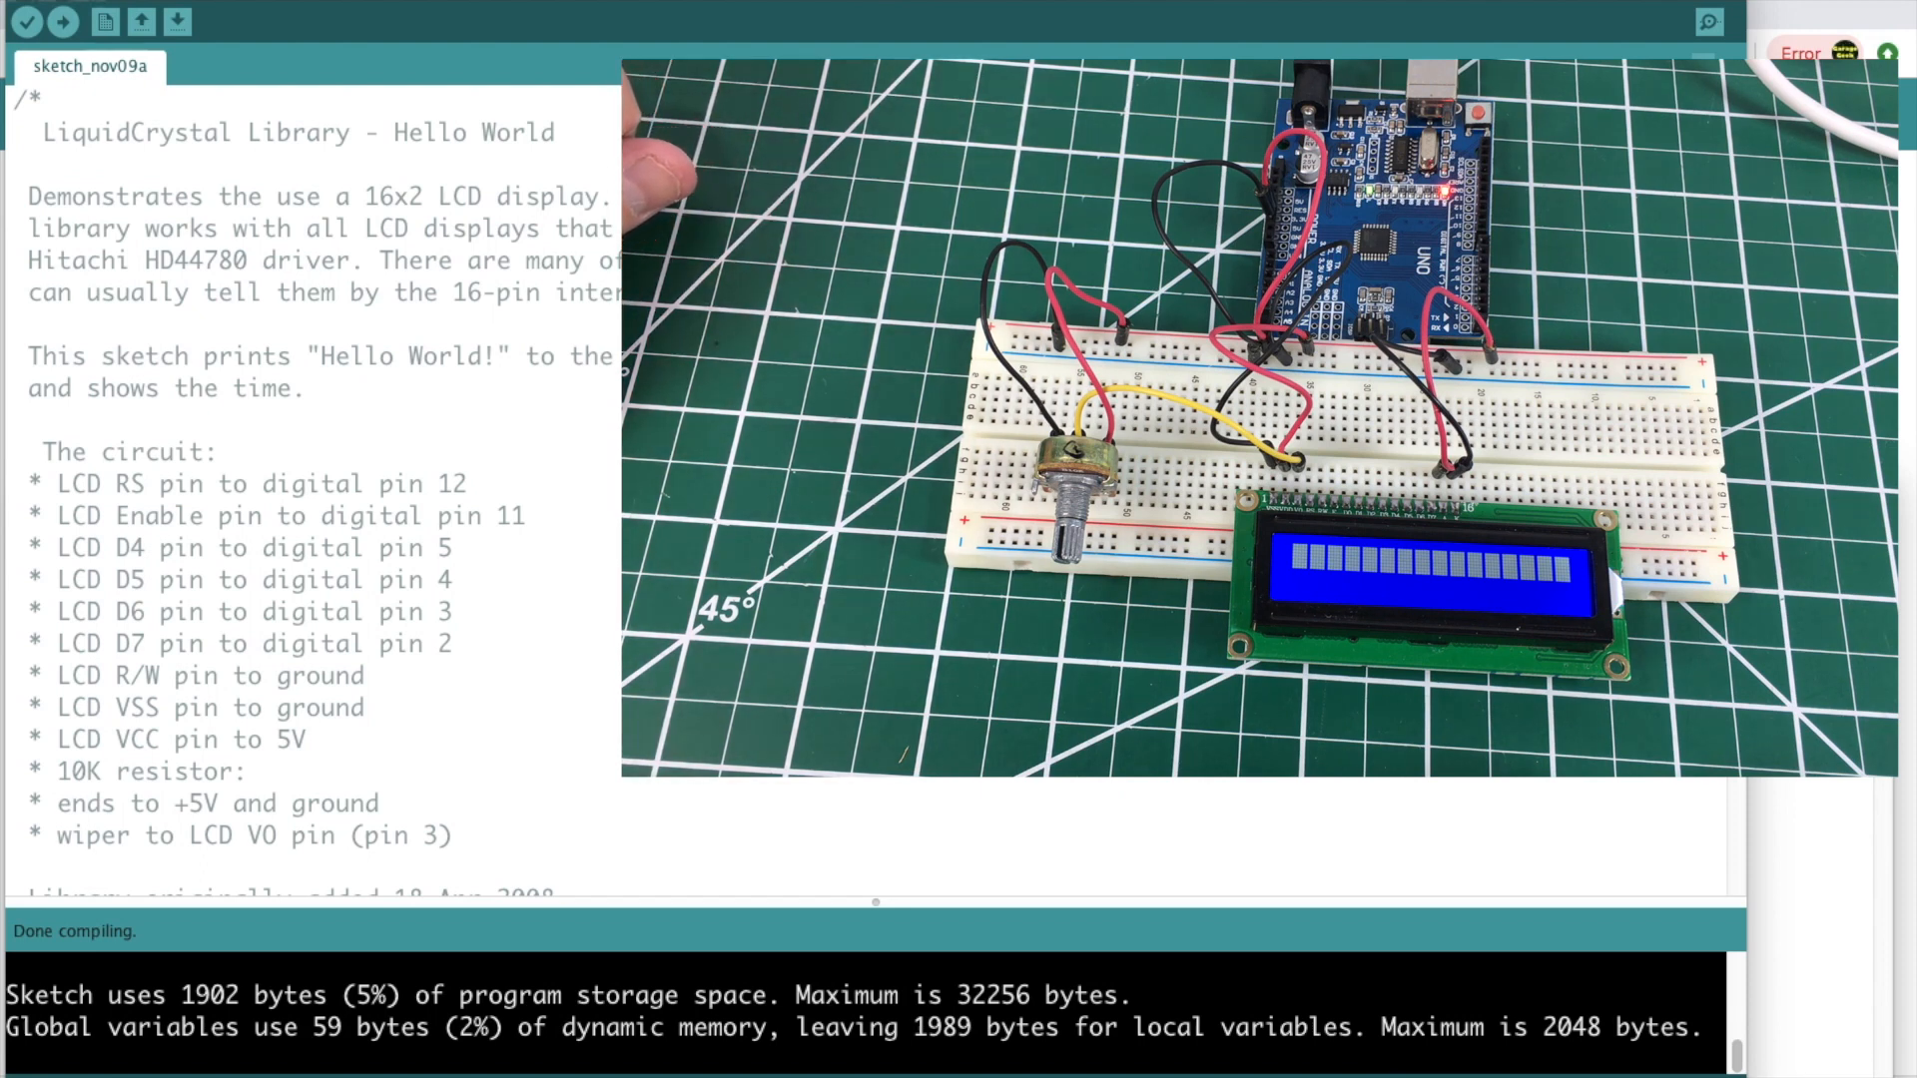
scroll(300, 480, "down", 2)
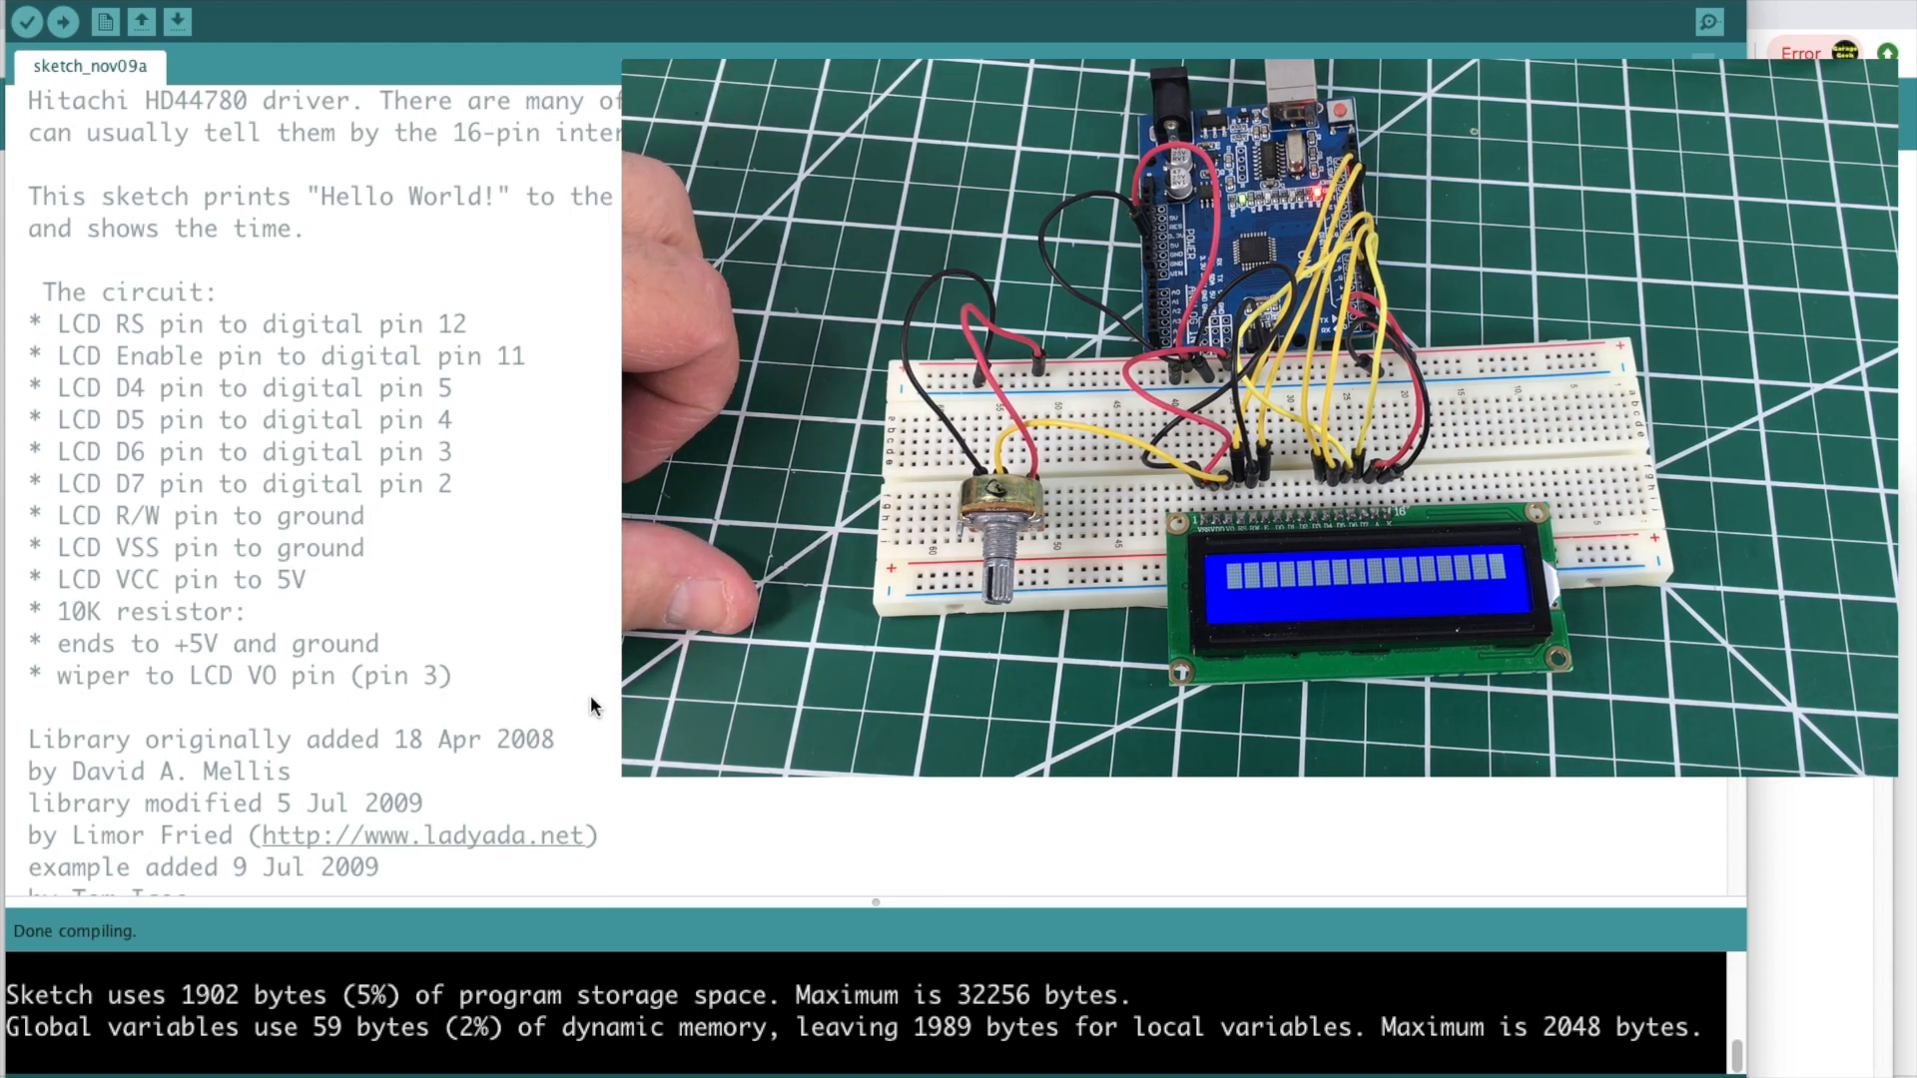
scroll(599, 695, "down", 5)
scroll(606, 688, "down", 5)
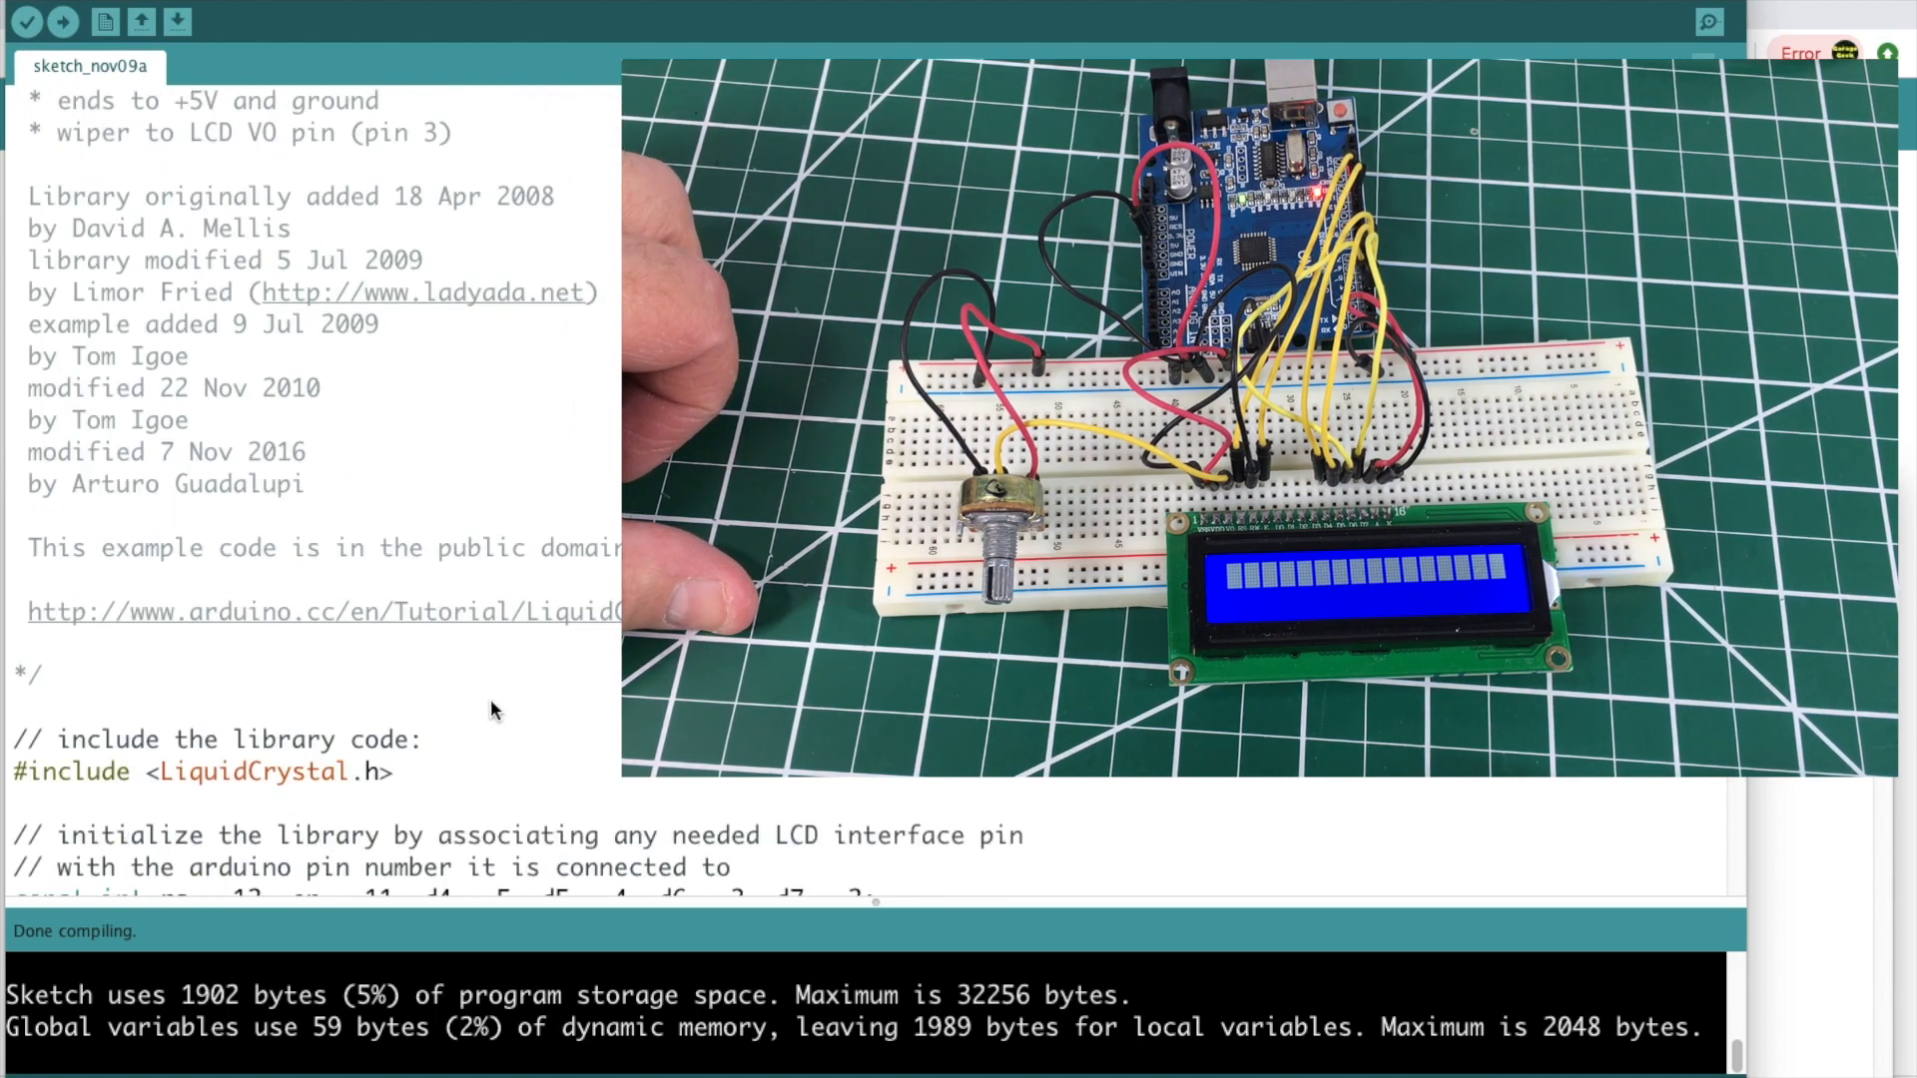
scroll(496, 697, "down", 1)
scroll(459, 697, "down", 4)
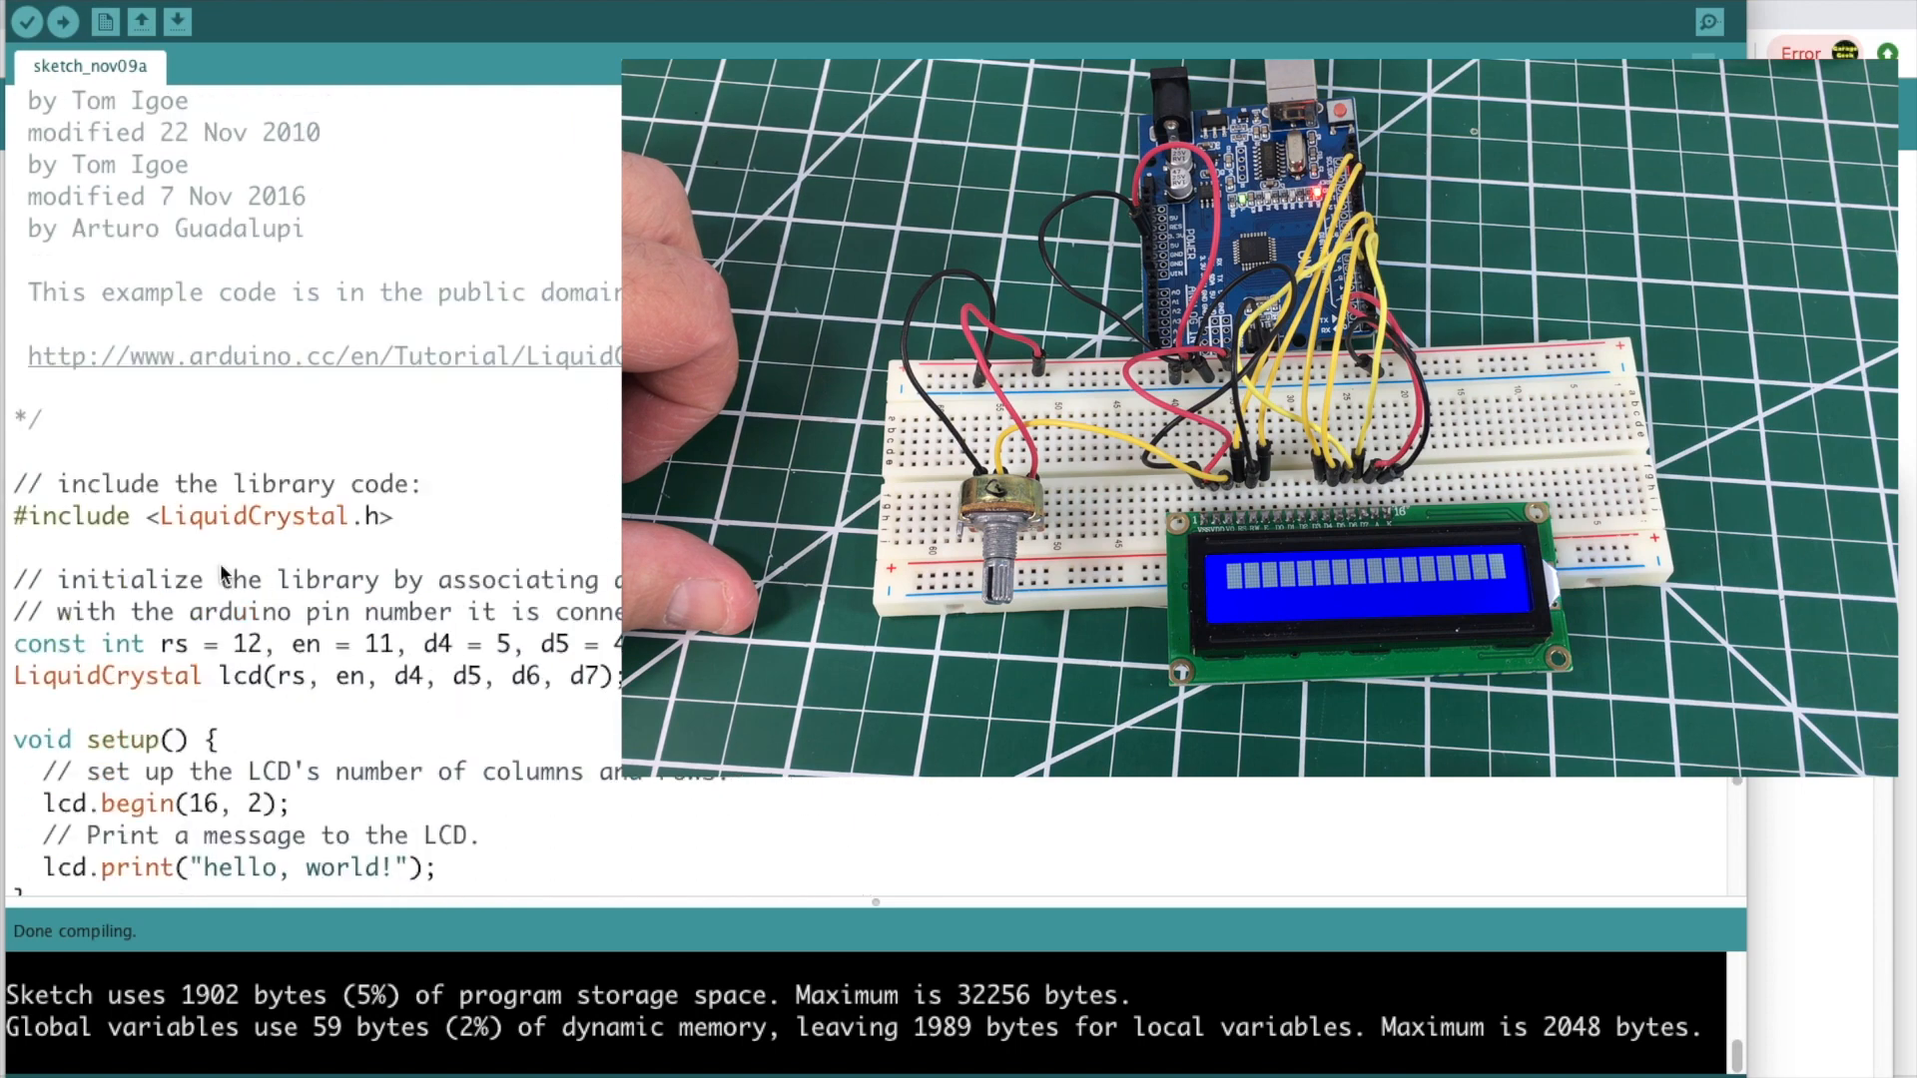
scroll(428, 535, "down", 3)
right_click(444, 534)
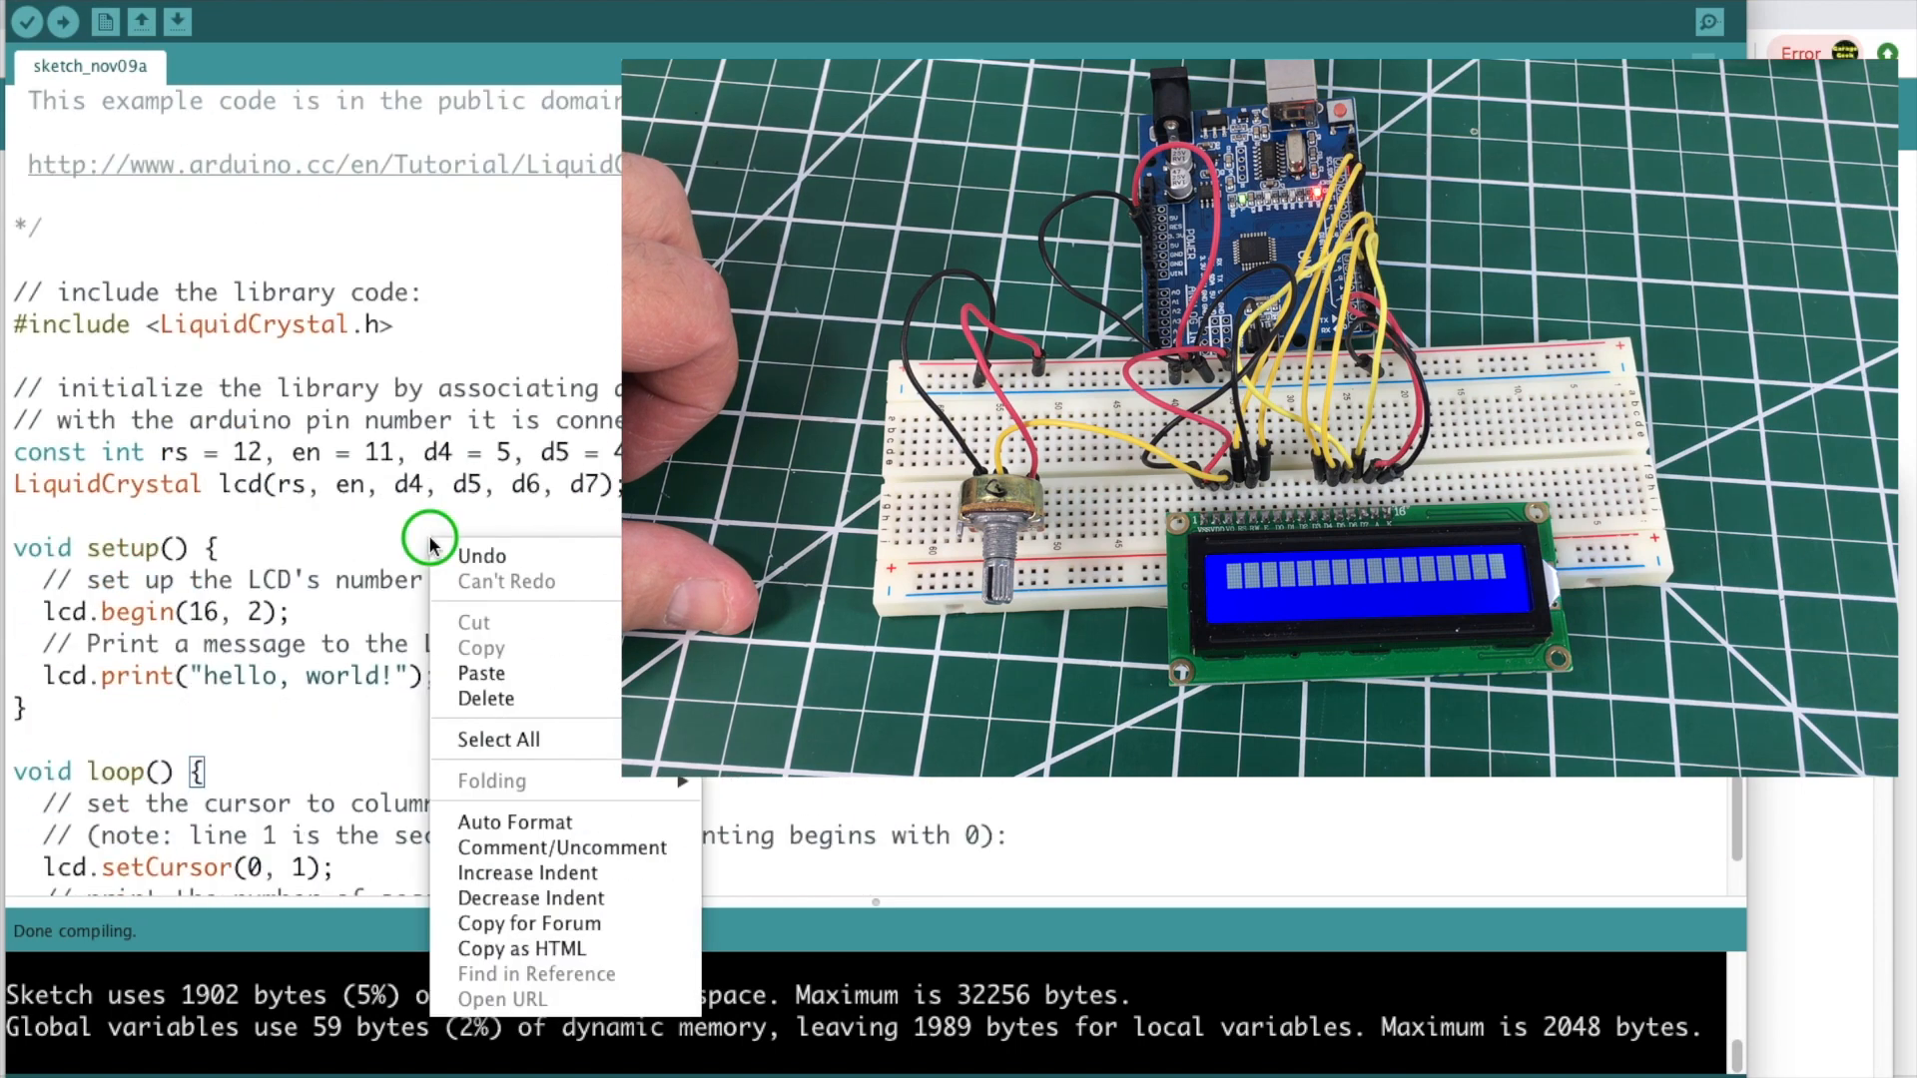
left_click(329, 511)
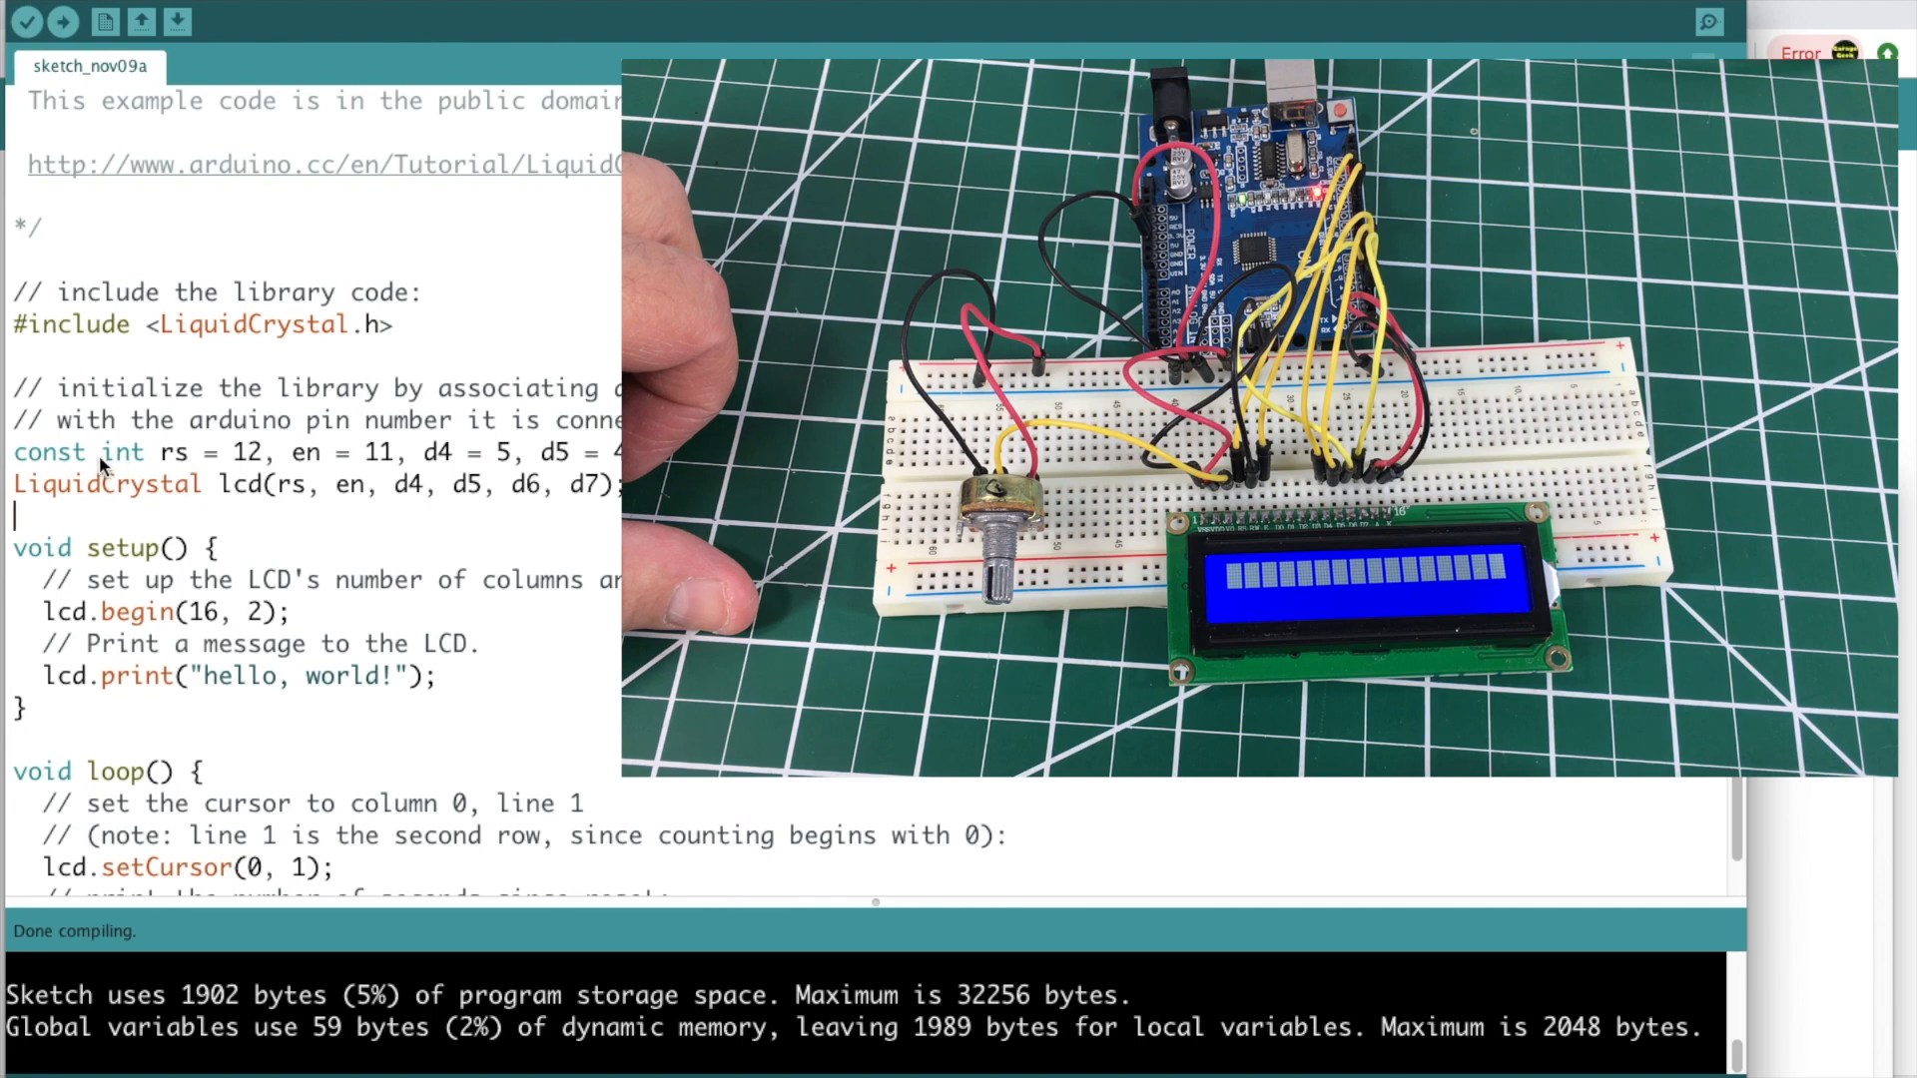
scroll(362, 553, "down", 2)
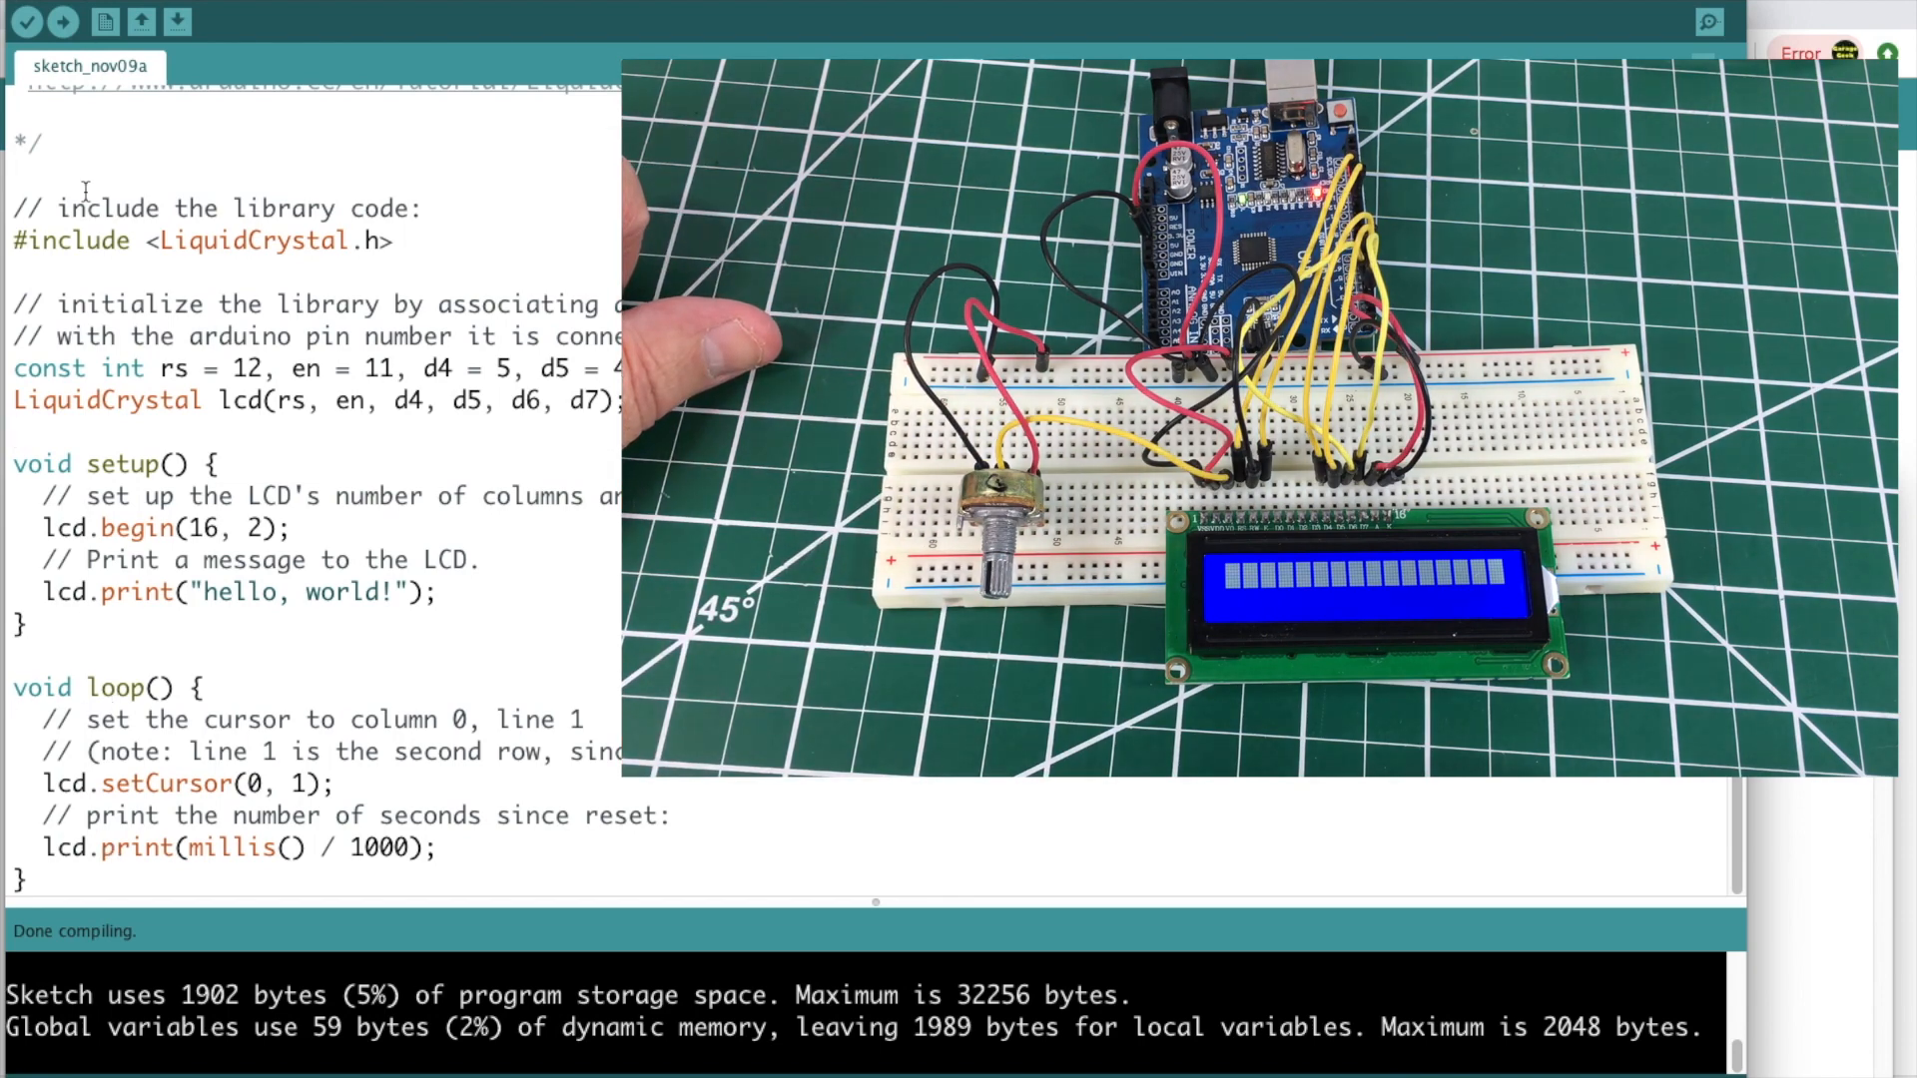
- Upload the compiled Hello World sketch to the Arduino board
left_click(63, 23)
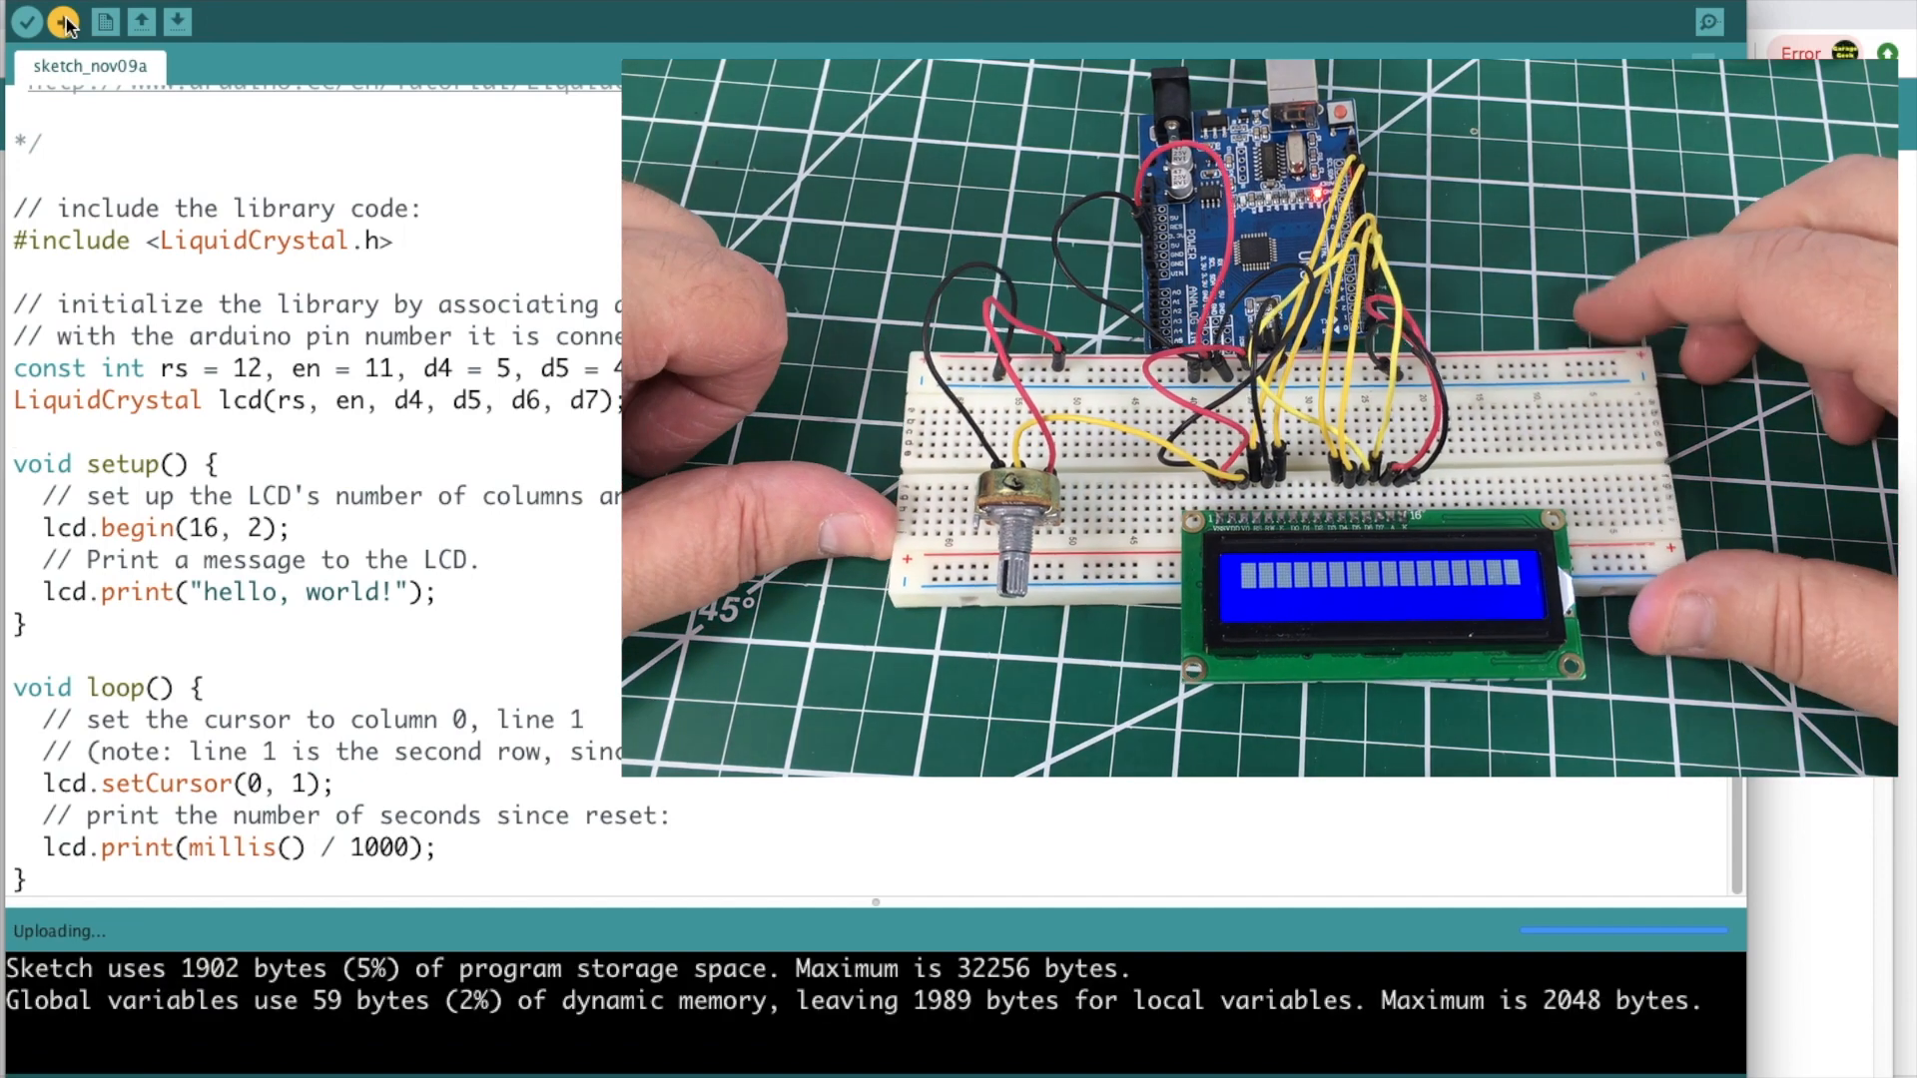